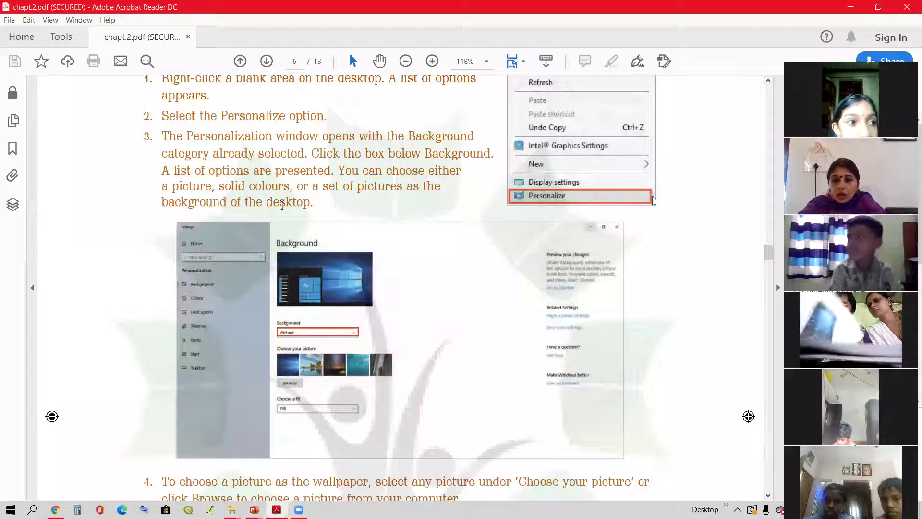
# Read through the PDF's instructions for changing the wallpaper, from the Personalize option to choosing or browsing for a picture
pyautogui.scroll(-3, 371, 251)
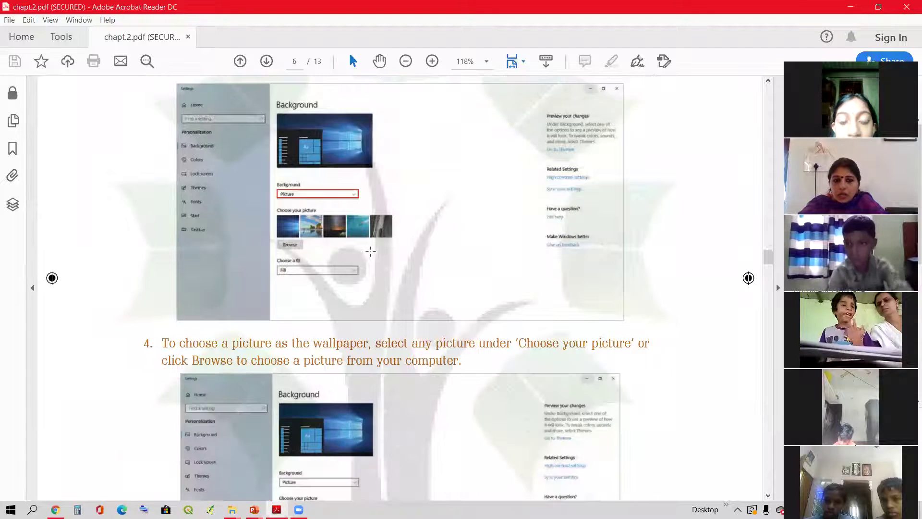
pyautogui.scroll(-3, 370, 251)
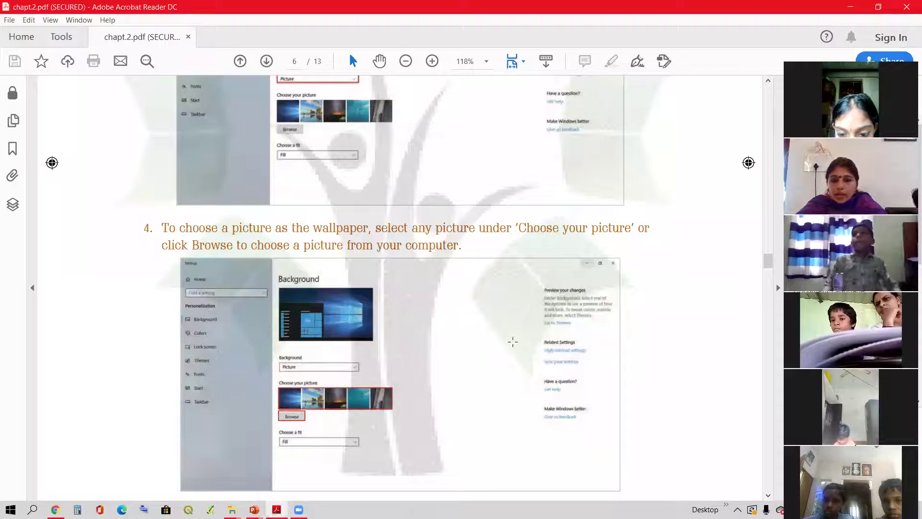
pyautogui.scroll(7, 428, 277)
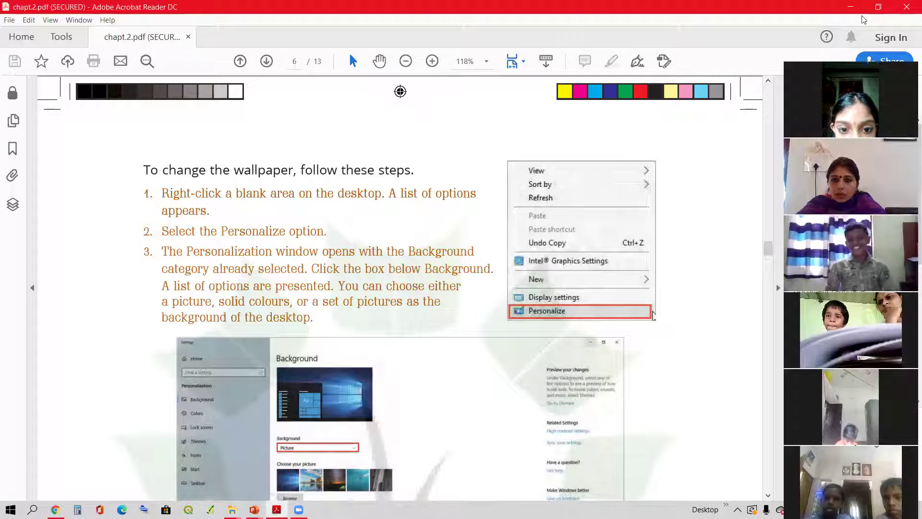
pyautogui.scroll(-3, 513, 262)
pyautogui.scroll(-10, 514, 262)
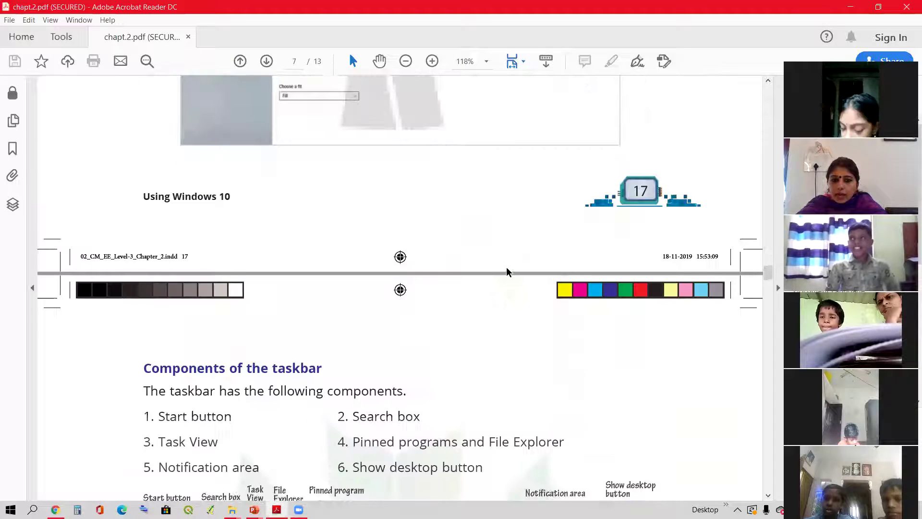
pyautogui.scroll(11, 506, 267)
pyautogui.scroll(2, 506, 267)
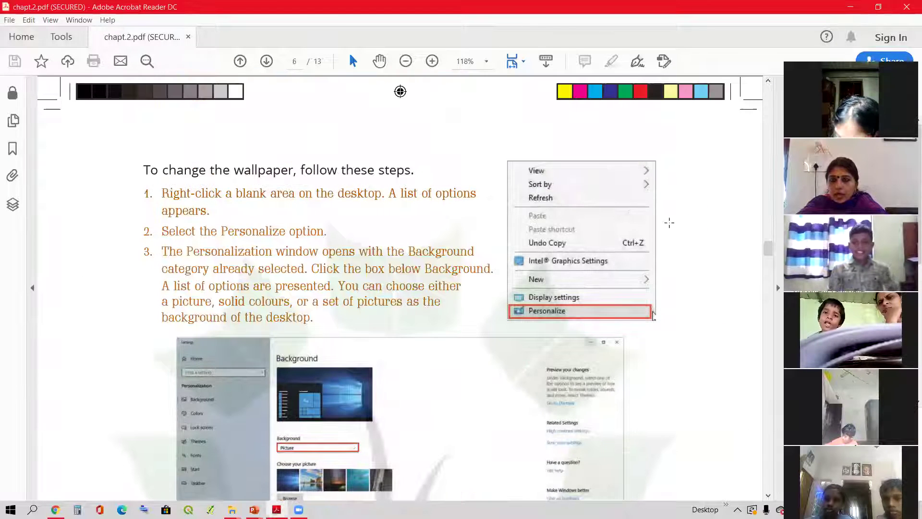
# Clear the PDF, presentation, file and browser windows away to expose the desktop, closing the Chapter 2 presentation
pyautogui.click(851, 6)
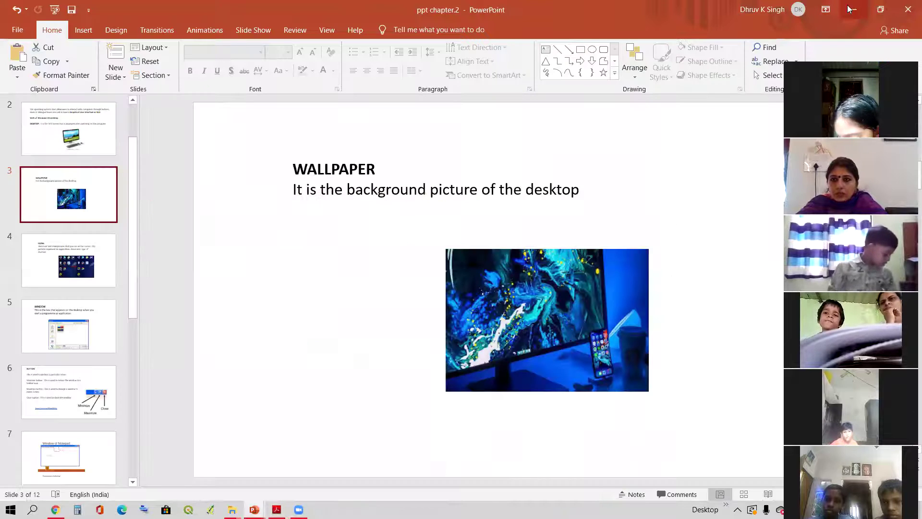
pyautogui.click(852, 9)
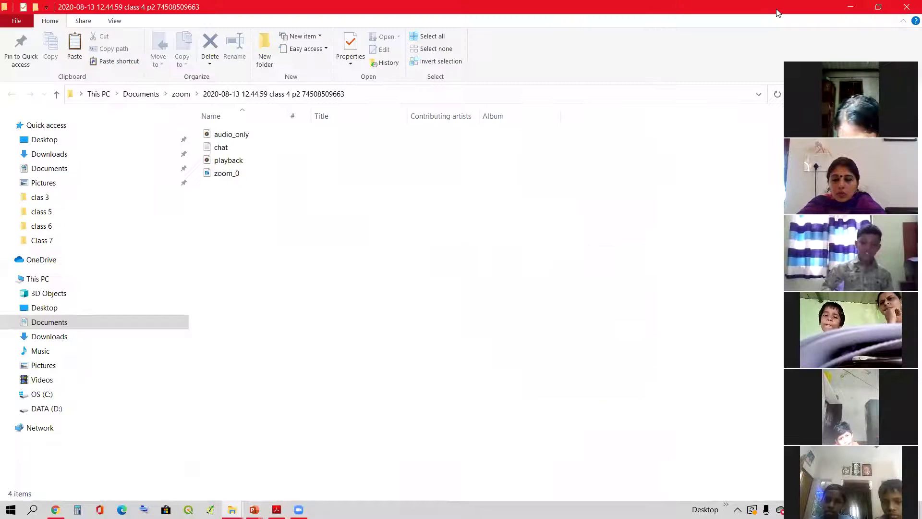
pyautogui.click(850, 6)
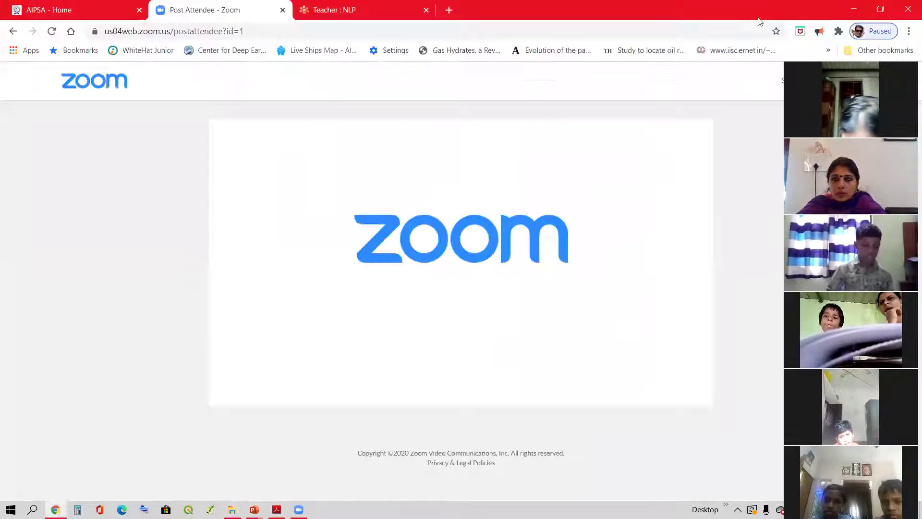
pyautogui.click(853, 7)
pyautogui.click(907, 8)
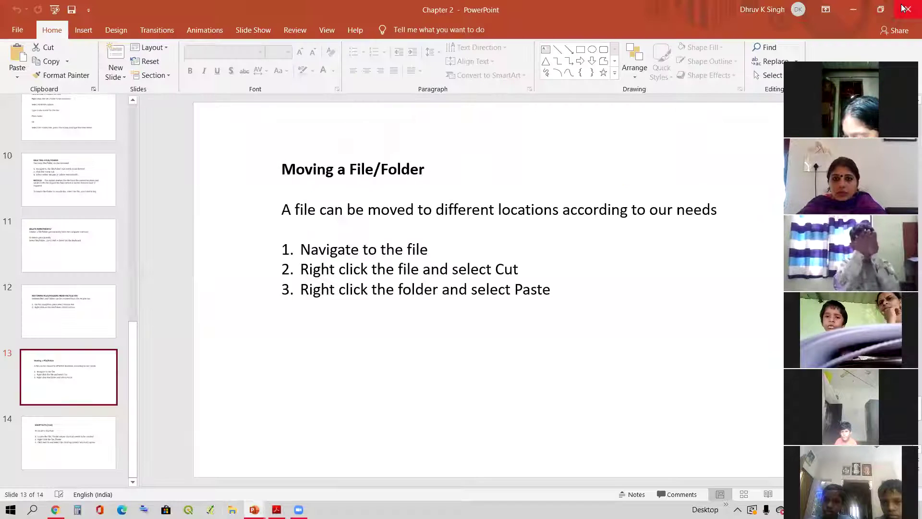
pyautogui.click(905, 8)
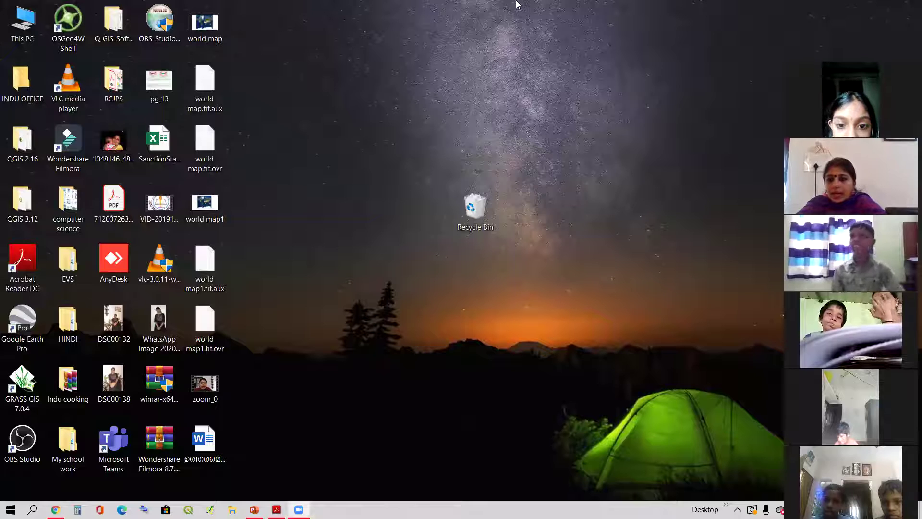
# Open the desktop's personalization settings and go to the Background category
pyautogui.rightClick(446, 278)
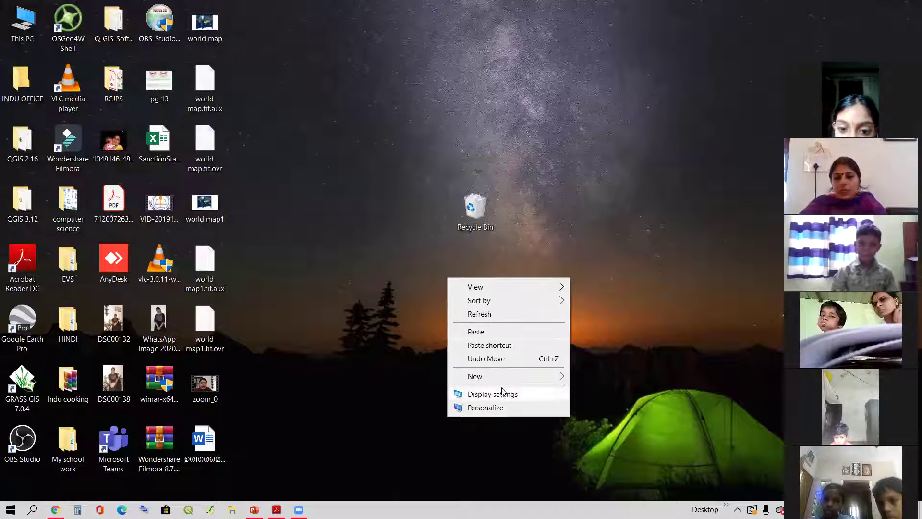
pyautogui.click(486, 408)
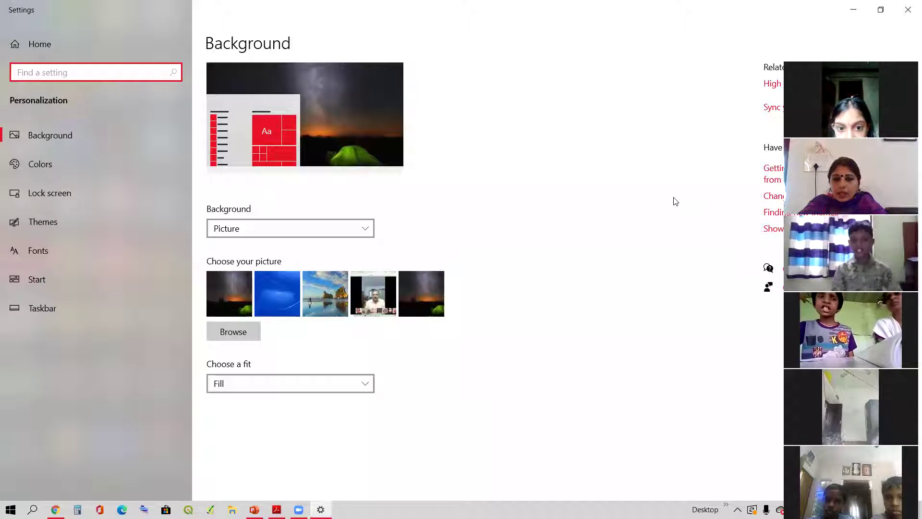
pyautogui.click(35, 133)
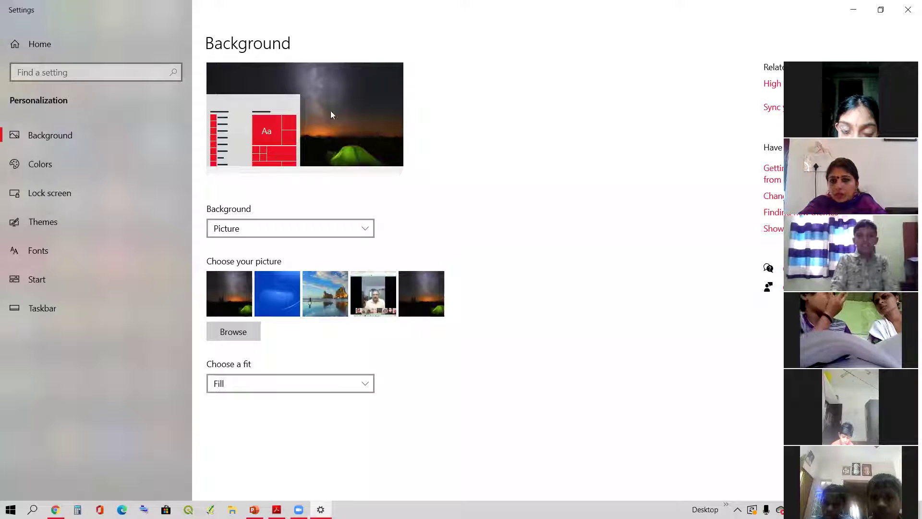
# Try the night-sky and blue pictures as wallpaper and settle on the beach picture with the rocks
pyautogui.click(223, 288)
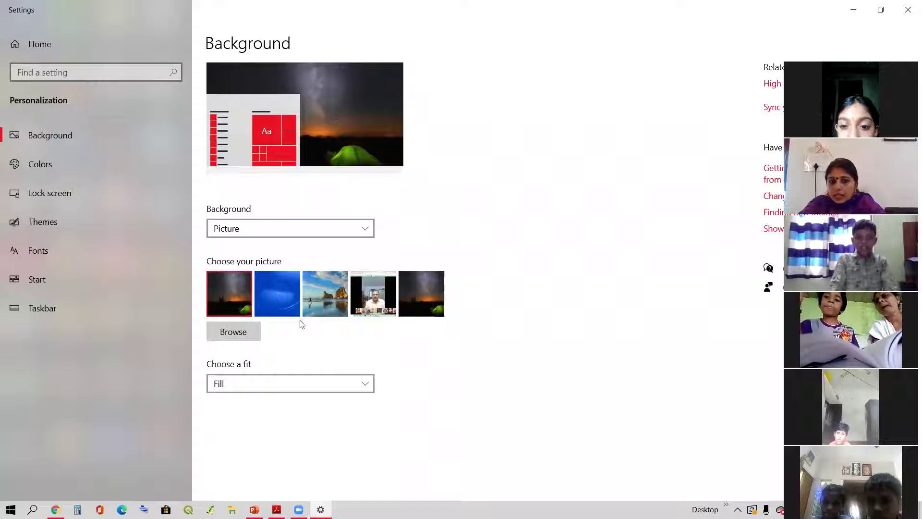
pyautogui.click(277, 283)
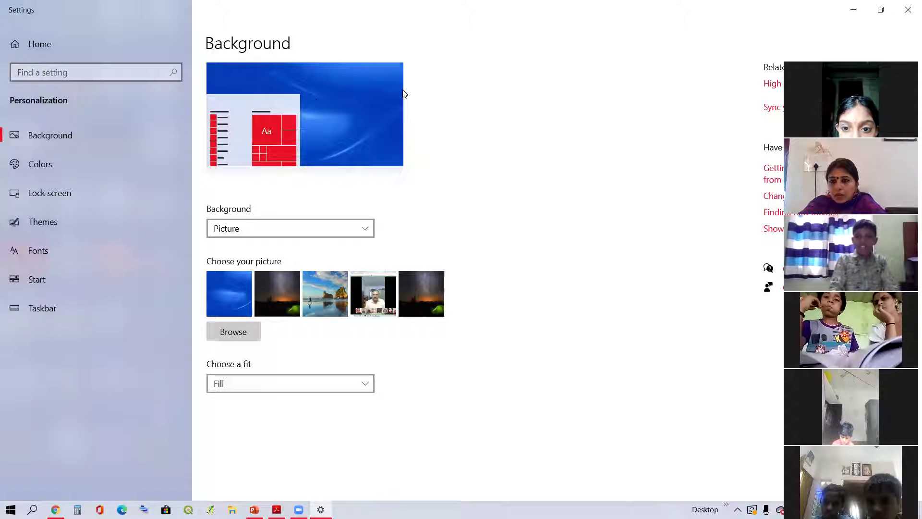
pyautogui.click(328, 304)
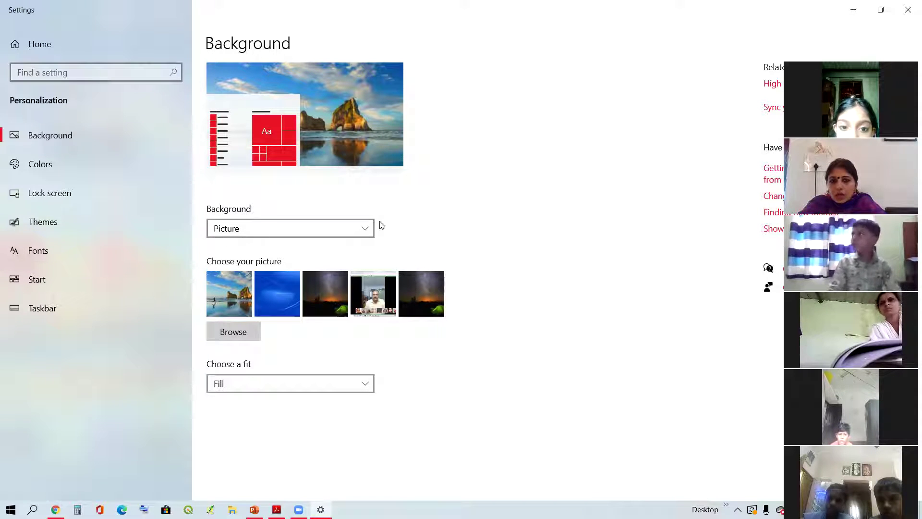
# Look at the background type setting and browse the Desktop folder for a wallpaper picture without choosing one
pyautogui.click(365, 229)
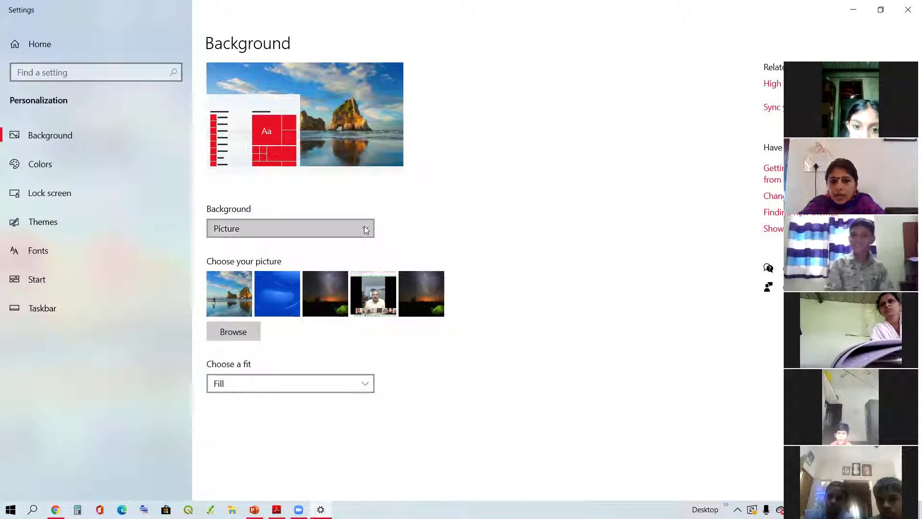
pyautogui.click(335, 230)
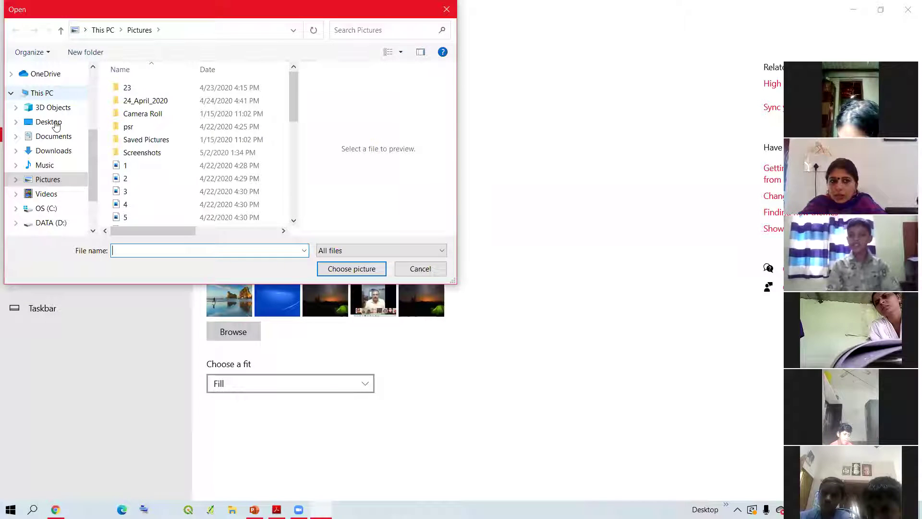
pyautogui.click(54, 123)
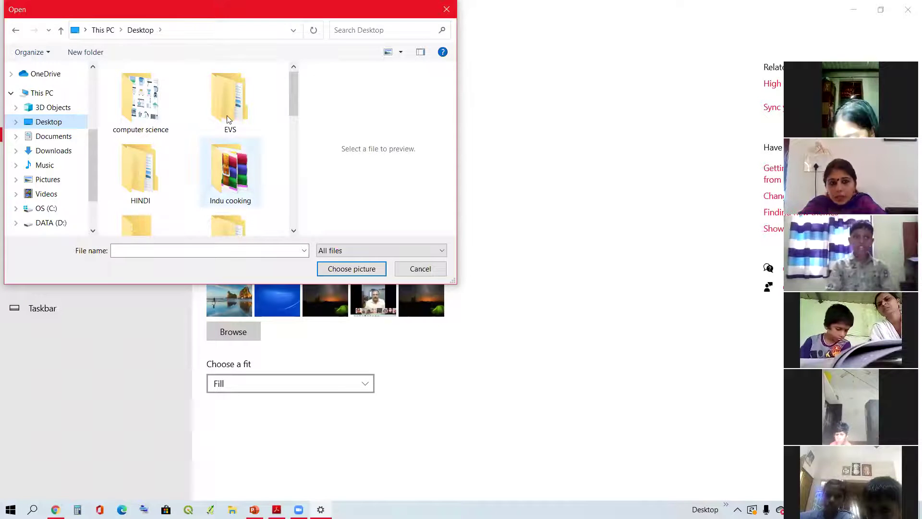
pyautogui.click(420, 269)
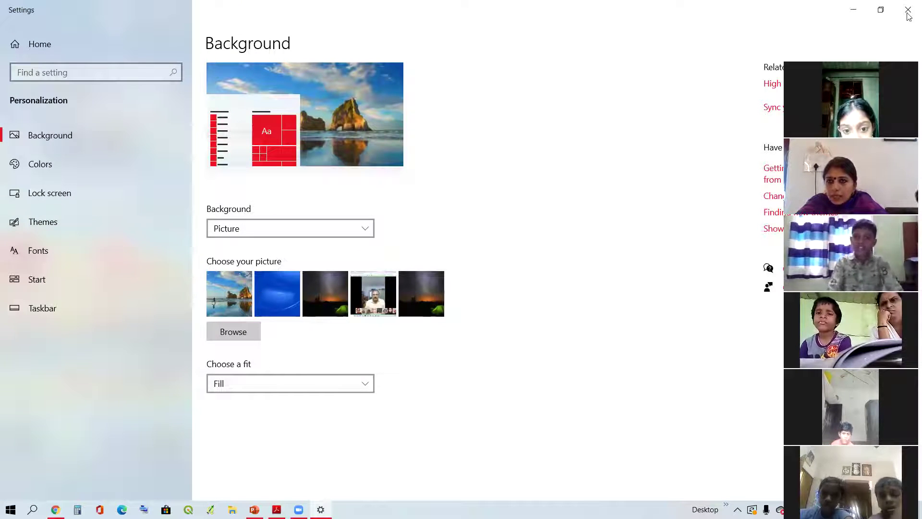
# Show the beach wallpaper on the desktop, return to Settings to apply the blue picture, and show the desktop again
pyautogui.click(835, 15)
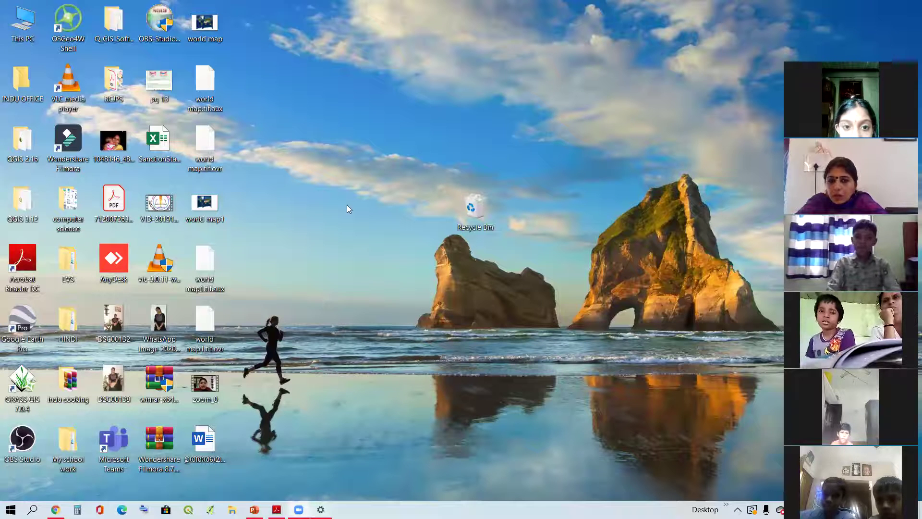
pyautogui.hotkey('alt', 'Tab')
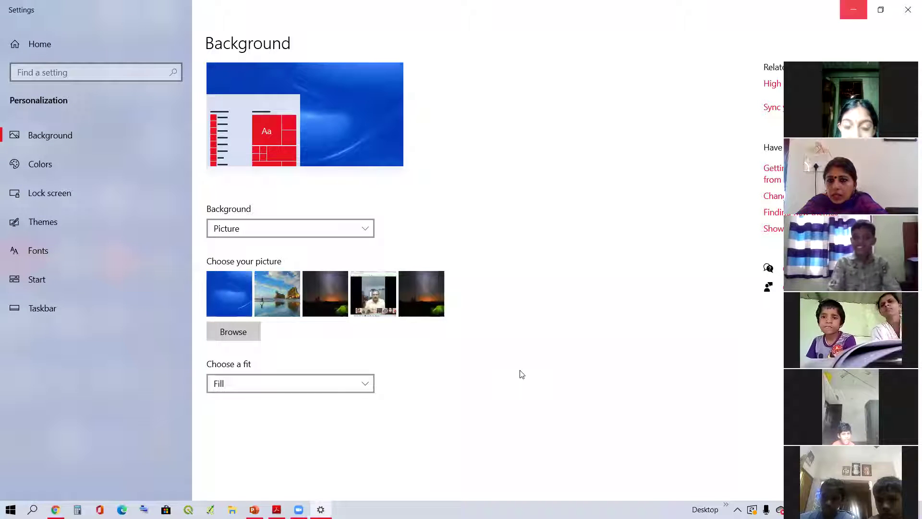
pyautogui.press('super+d')
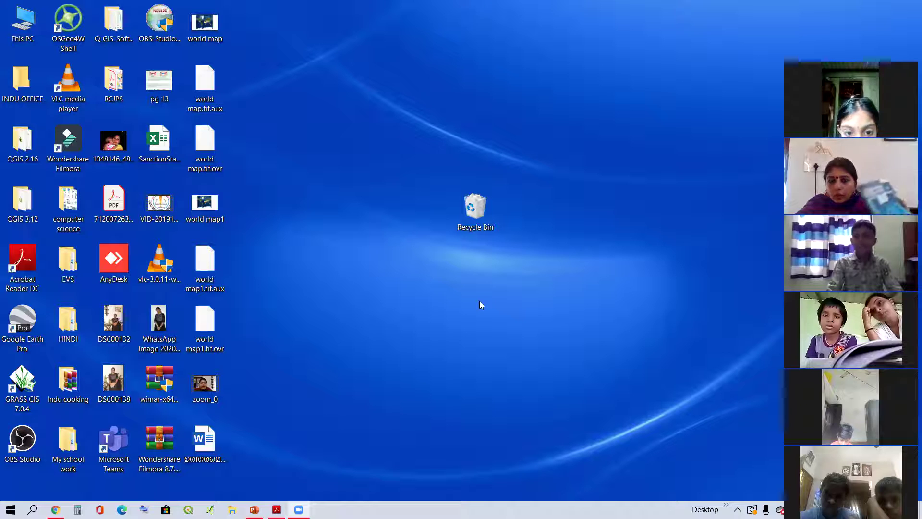
# Reopen the desktop's background settings and set the beach picture as the wallpaper
pyautogui.rightClick(384, 297)
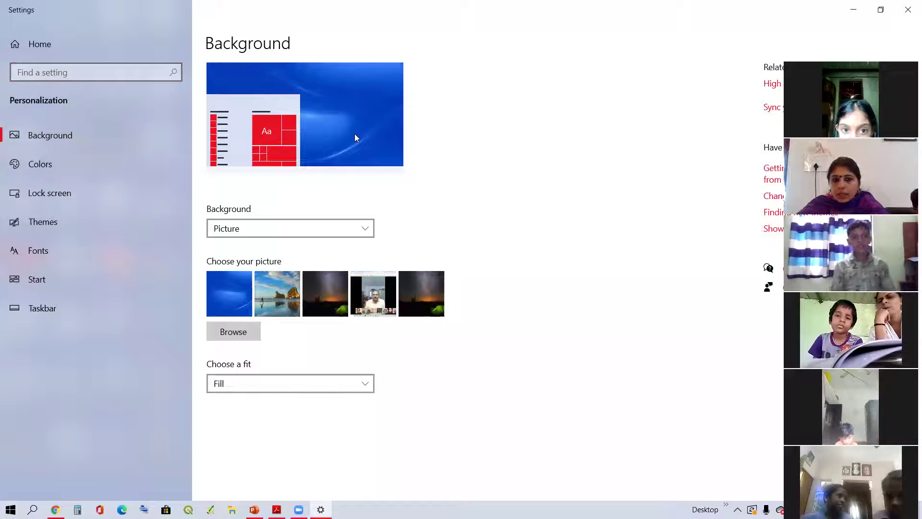
pyautogui.click(280, 292)
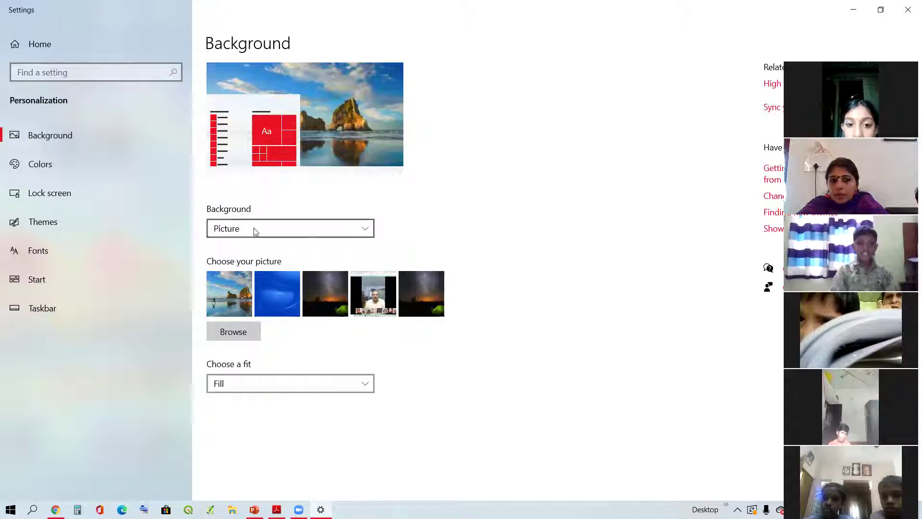
# Examine the available background types and the Pictures folder browser, leaving without choosing a file
pyautogui.click(368, 225)
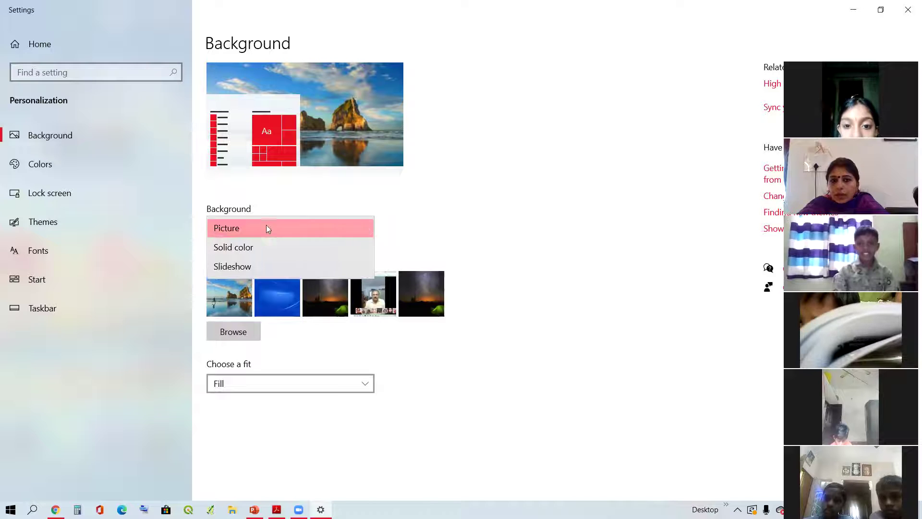
pyautogui.click(227, 334)
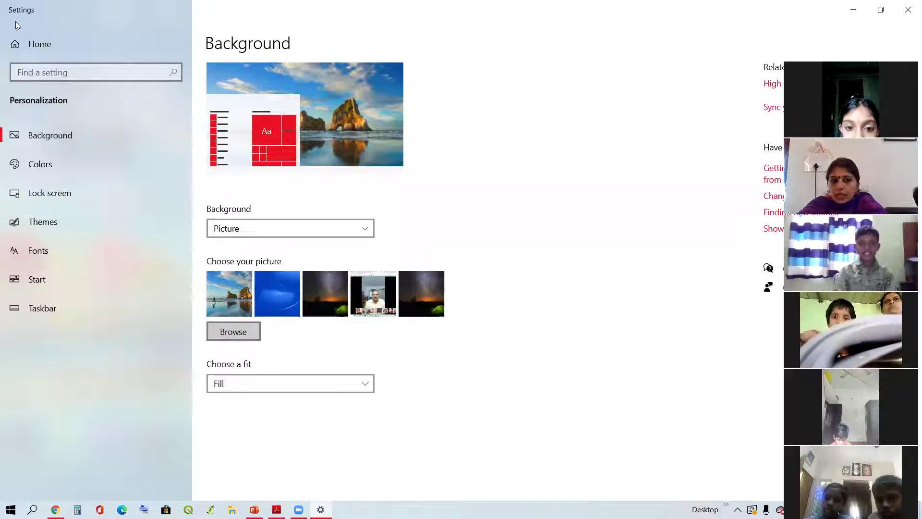
pyautogui.click(228, 331)
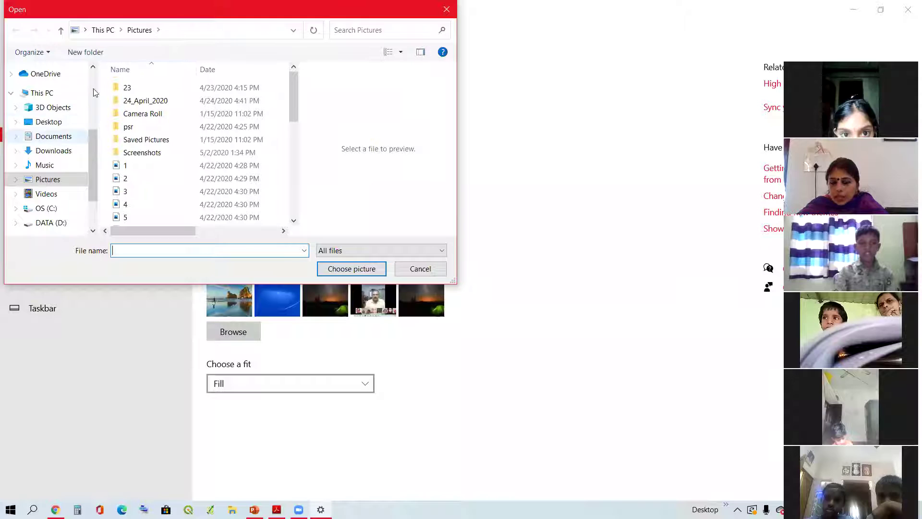
pyautogui.click(420, 270)
# Change the background type to Solid color, choose dark gray, and show it on the desktop
pyautogui.click(366, 229)
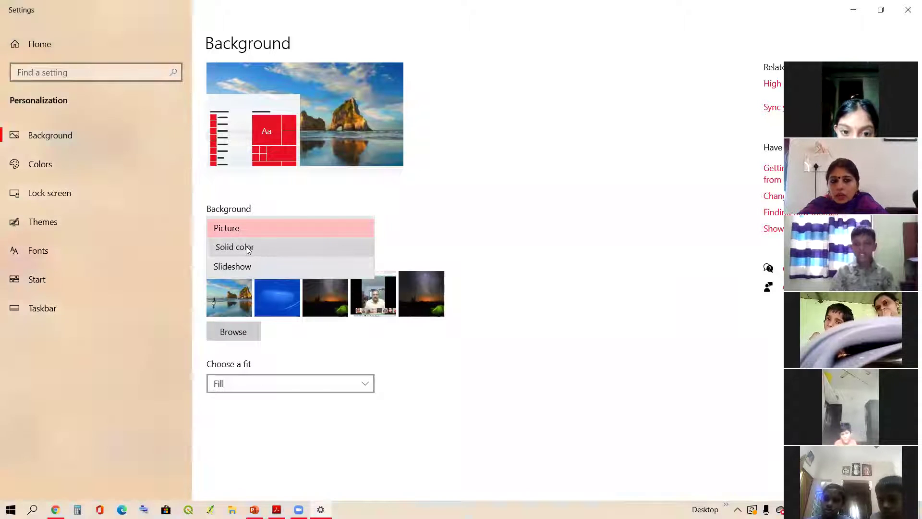
pyautogui.click(236, 252)
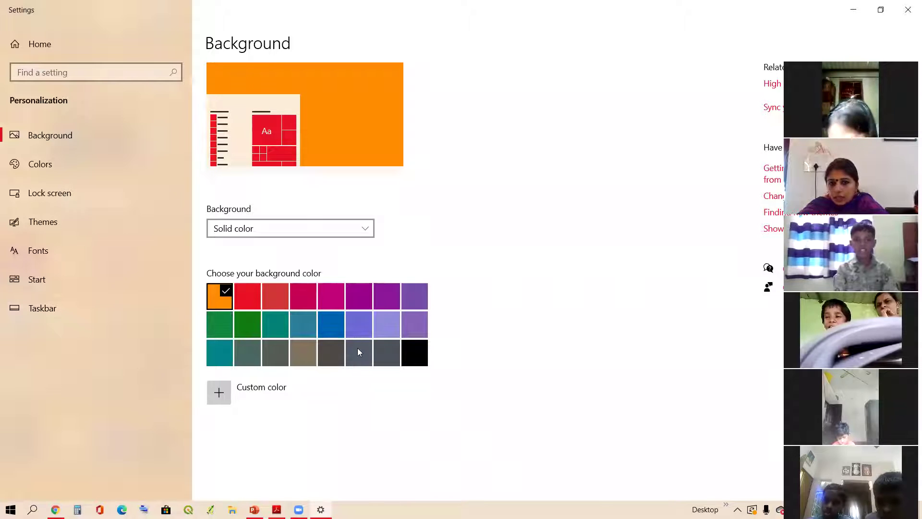
pyautogui.click(331, 351)
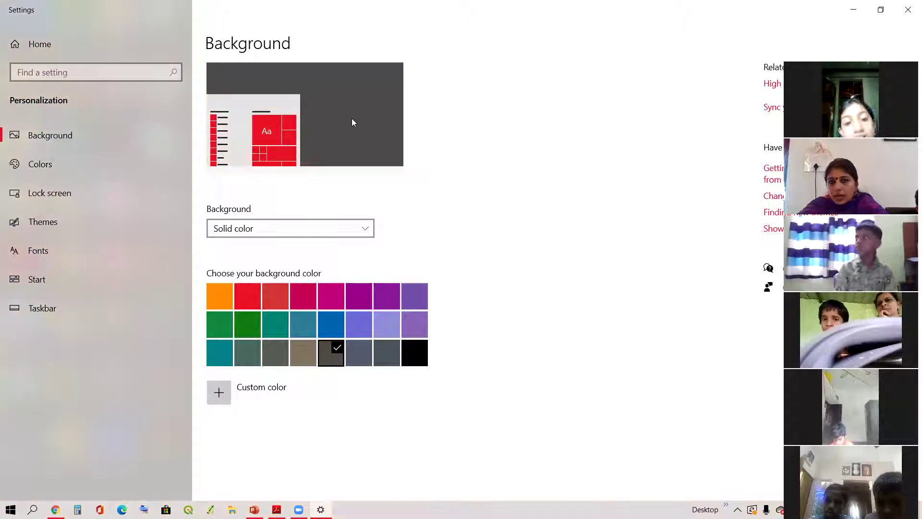
pyautogui.click(852, 10)
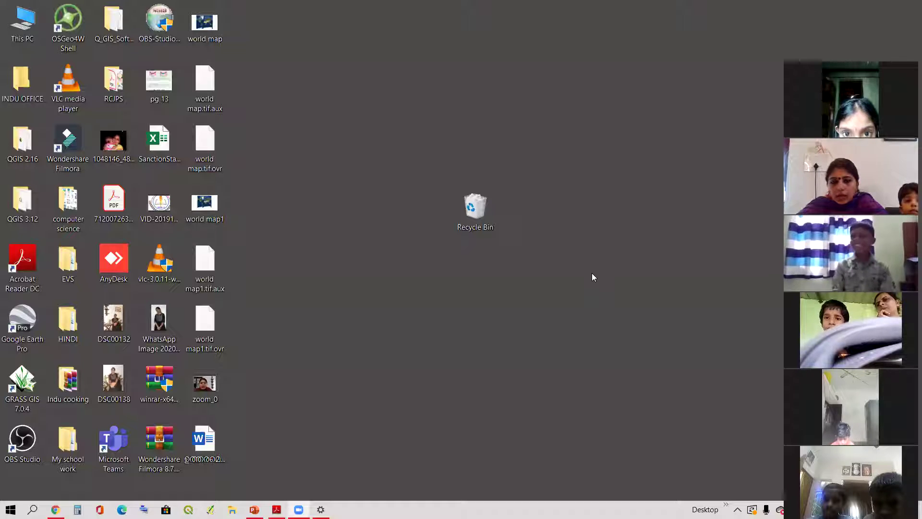
# Return to the background settings, change the solid color to red, and show the red desktop
pyautogui.click(321, 509)
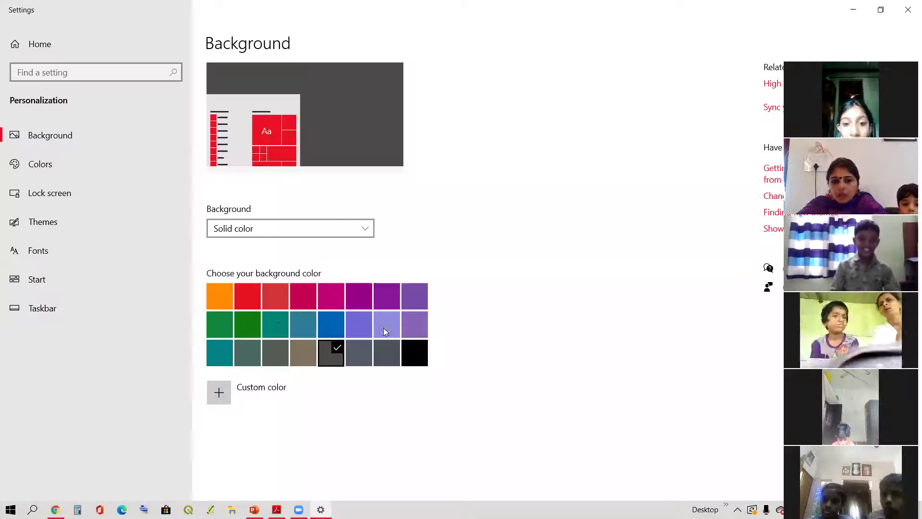
pyautogui.click(251, 298)
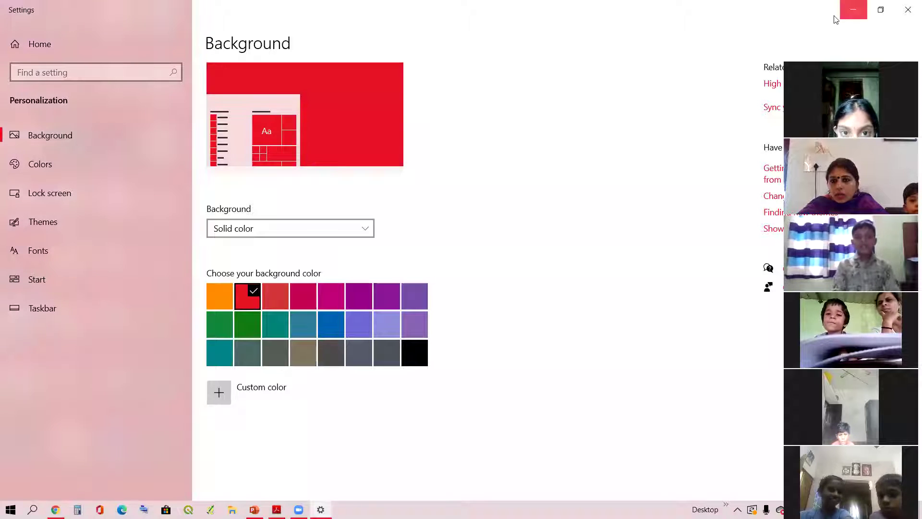
pyautogui.click(853, 10)
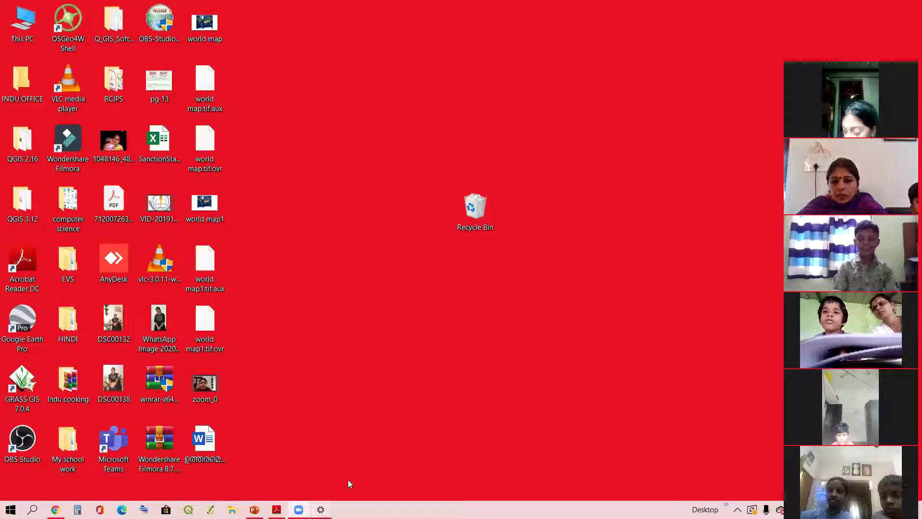
# Switch the background type back to Picture with the night-sky tent image and show it on the desktop
pyautogui.click(320, 509)
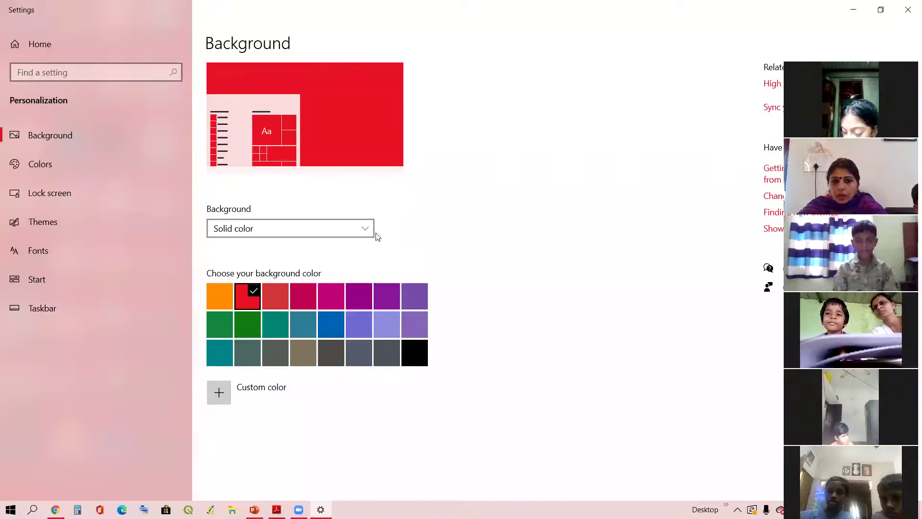
pyautogui.click(283, 228)
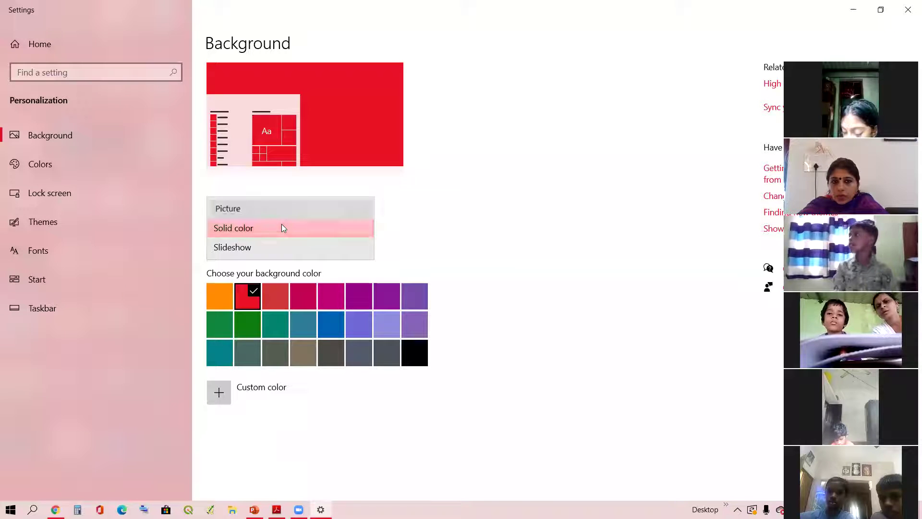
pyautogui.click(239, 207)
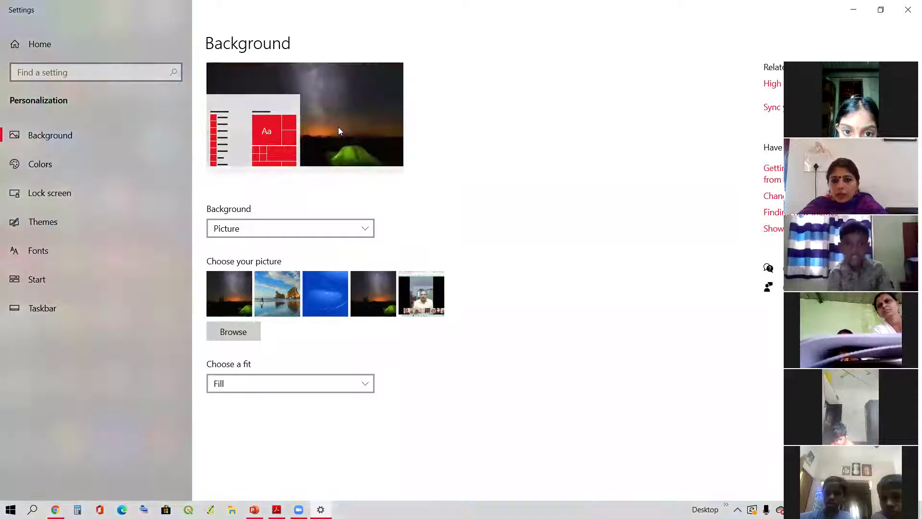
pyautogui.click(853, 9)
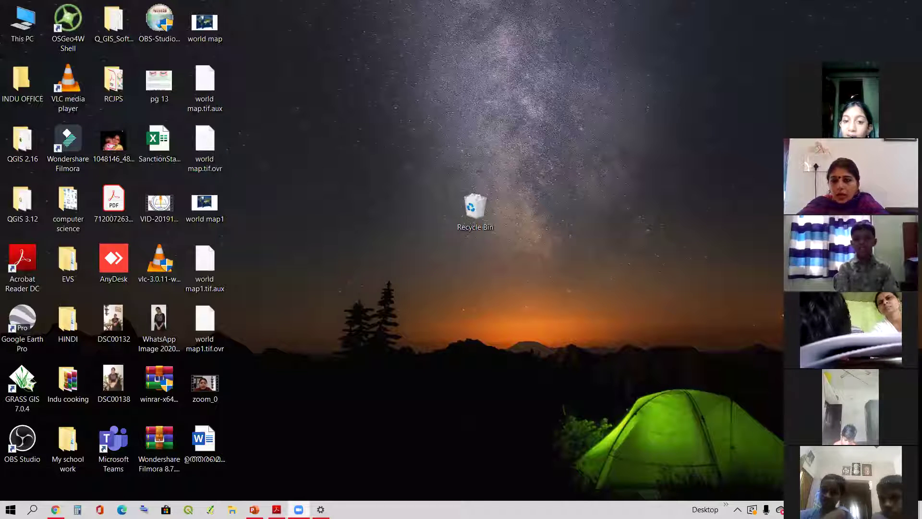
pyautogui.moveTo(320, 509)
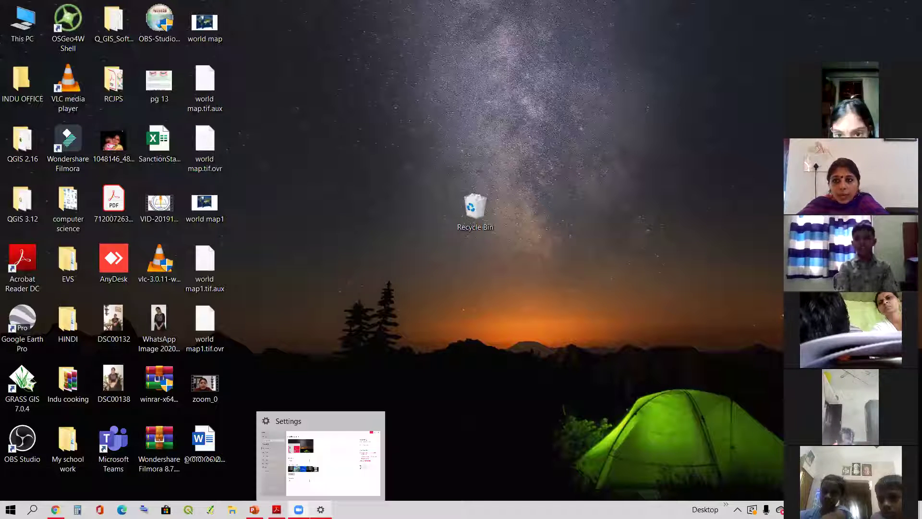